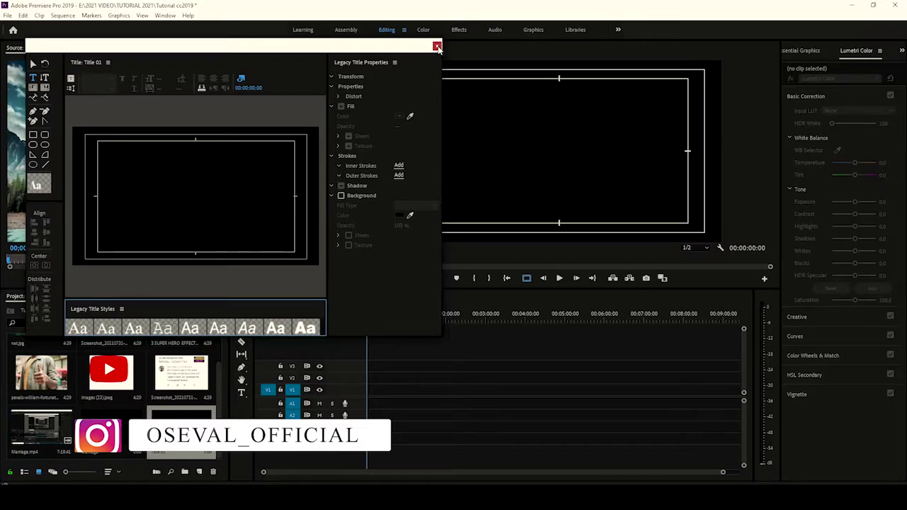
# Close the empty title editor and place the waterfall image nat.jpg at the start of video track V1
pyautogui.click(438, 47)
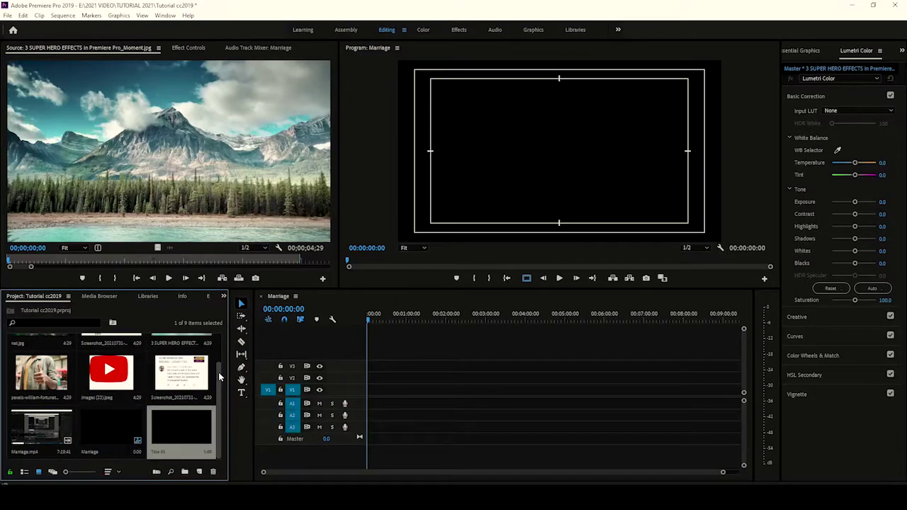
pyautogui.moveTo(220, 380); pyautogui.dragTo(221, 346)
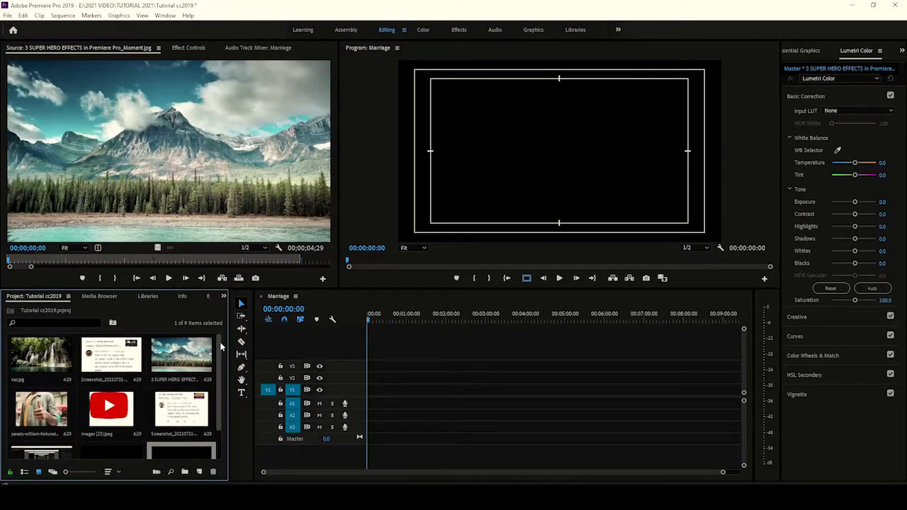
pyautogui.click(35, 352)
pyautogui.moveTo(99, 386); pyautogui.dragTo(425, 392)
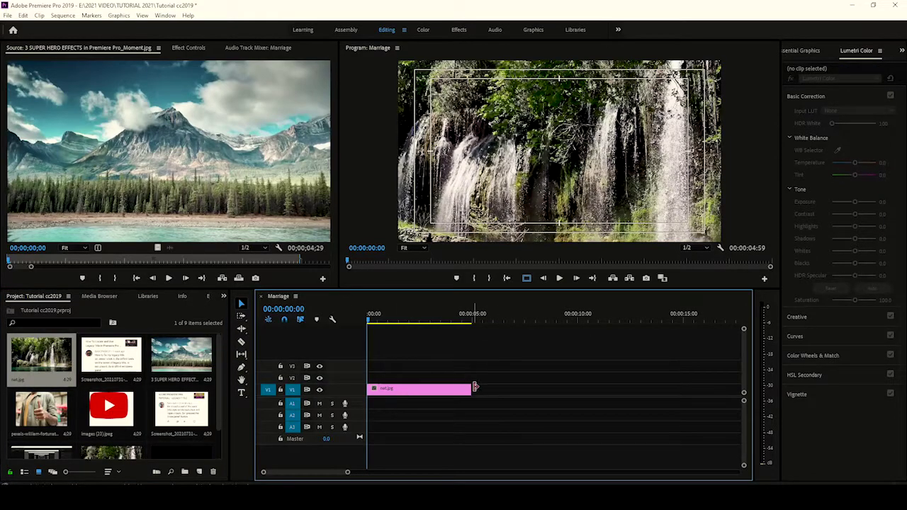
# Apply Scale to Frame Size to the nat.jpg clip on track V1
pyautogui.click(435, 394)
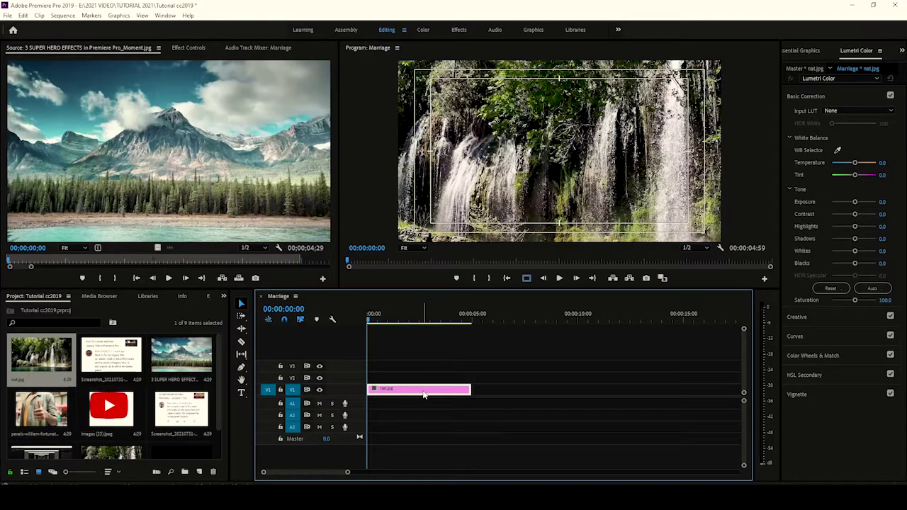
pyautogui.rightClick(423, 394)
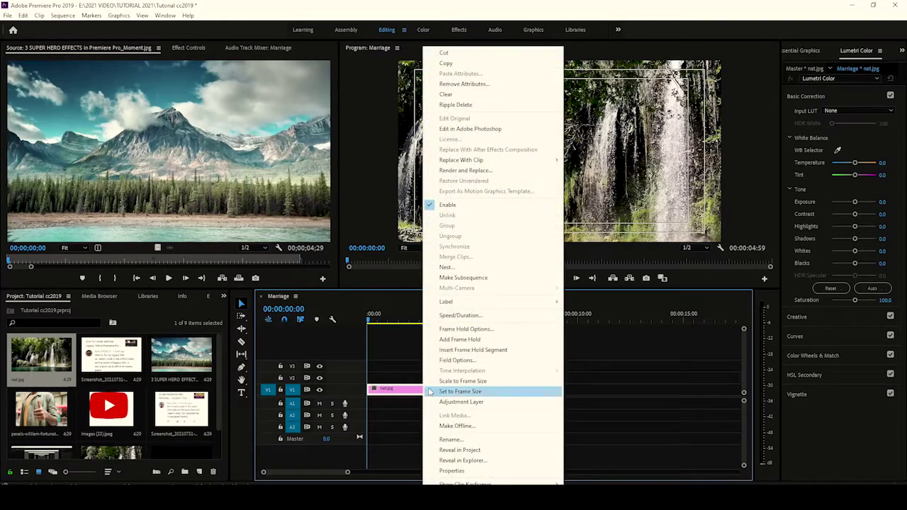
pyautogui.click(455, 383)
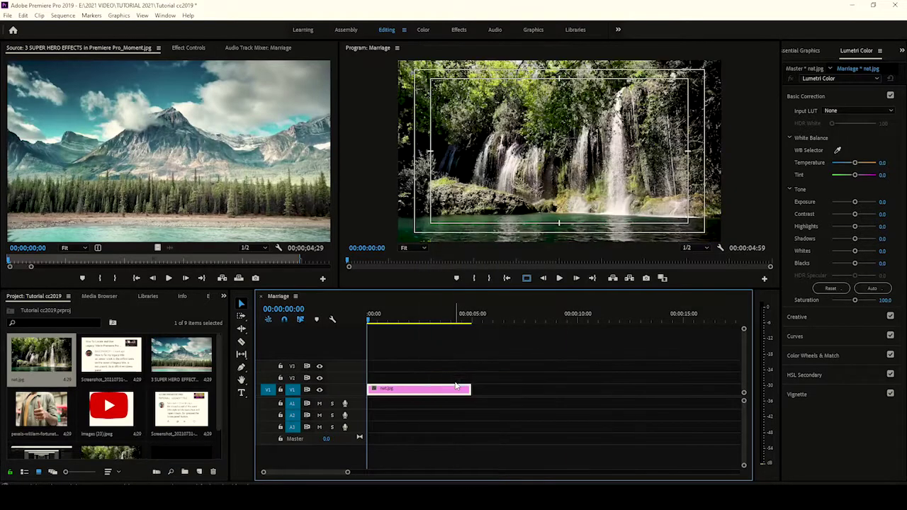
# Create a new legacy title with the default 1920 × 1080, 60 fps, square-pixel settings
pyautogui.click(7, 15)
pyautogui.moveTo(42, 26)
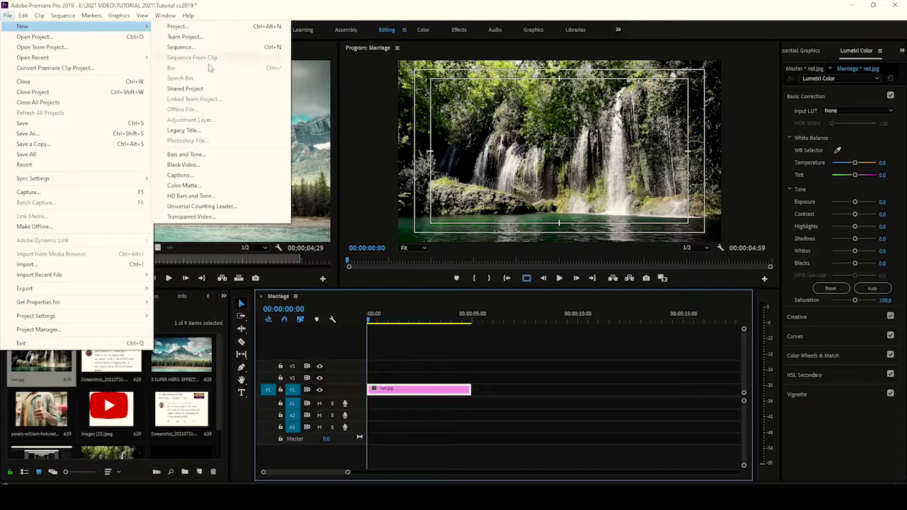
pyautogui.click(202, 131)
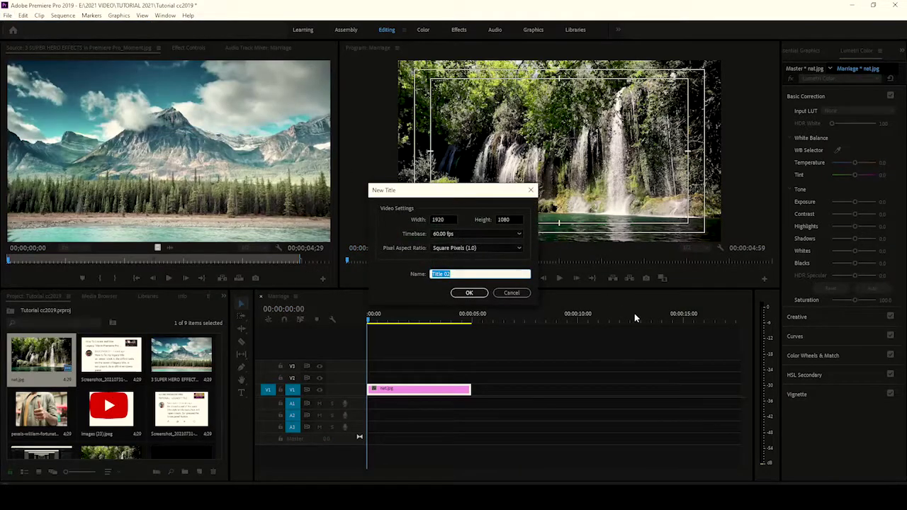
pyautogui.click(474, 293)
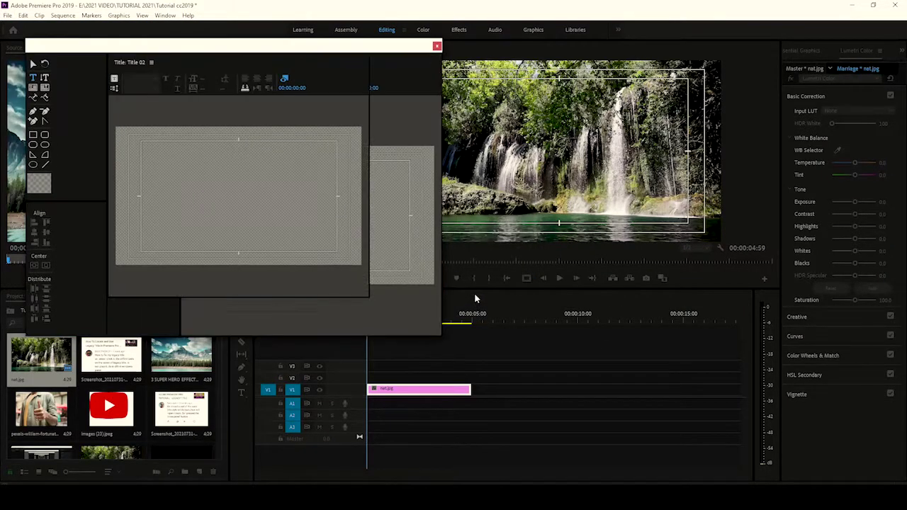
# Reposition and enlarge the title editor window, and narrow its tools area to give the title canvas more room
pyautogui.moveTo(263, 48); pyautogui.dragTo(497, 38)
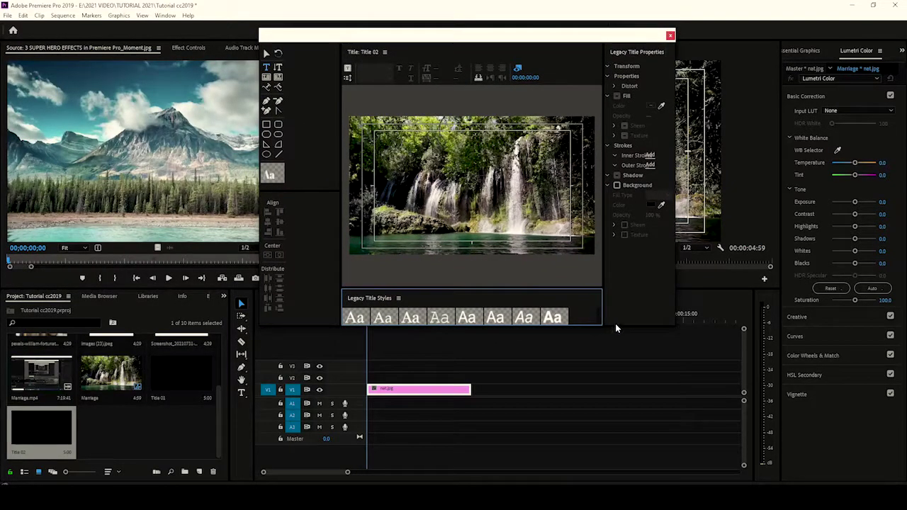
pyautogui.moveTo(606, 326); pyautogui.dragTo(635, 334)
pyautogui.moveTo(684, 263); pyautogui.dragTo(814, 264)
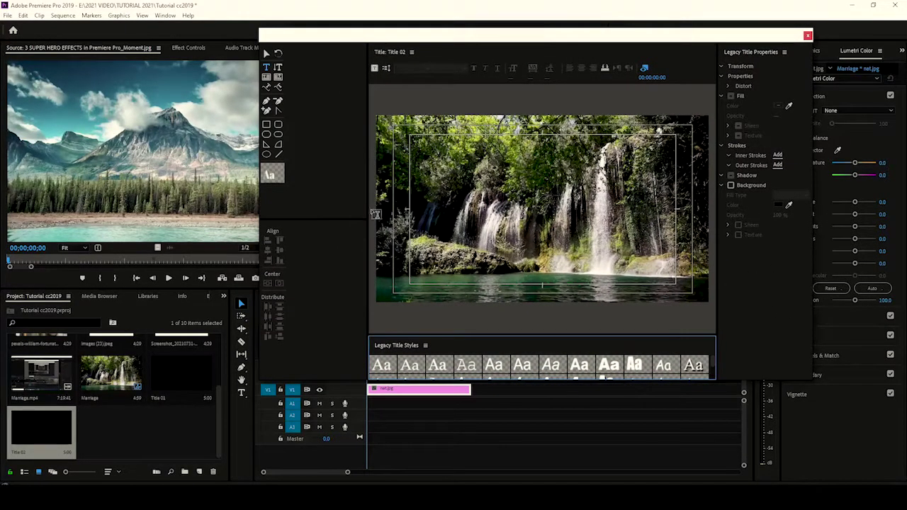
pyautogui.moveTo(367, 211); pyautogui.dragTo(297, 214)
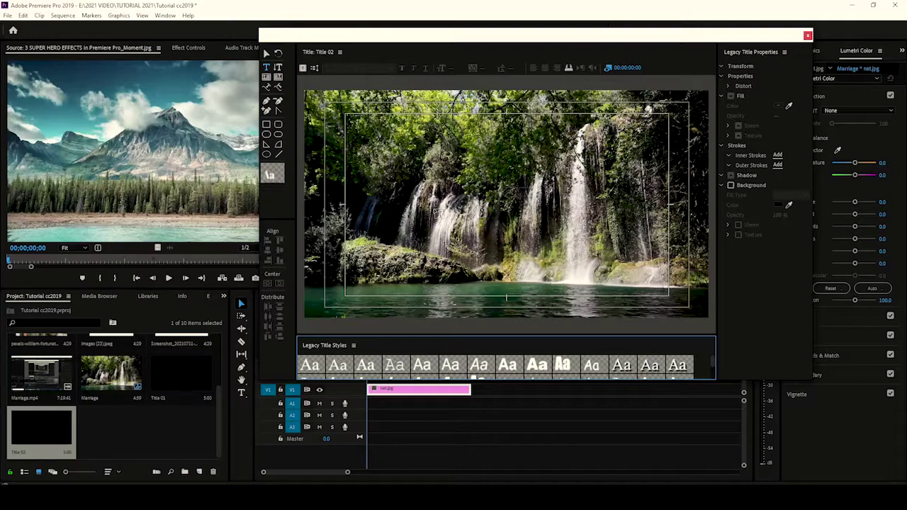
# Add the text "YPUTUBE THUMBNAIL" in the upper middle of the title canvas
pyautogui.click(419, 170)
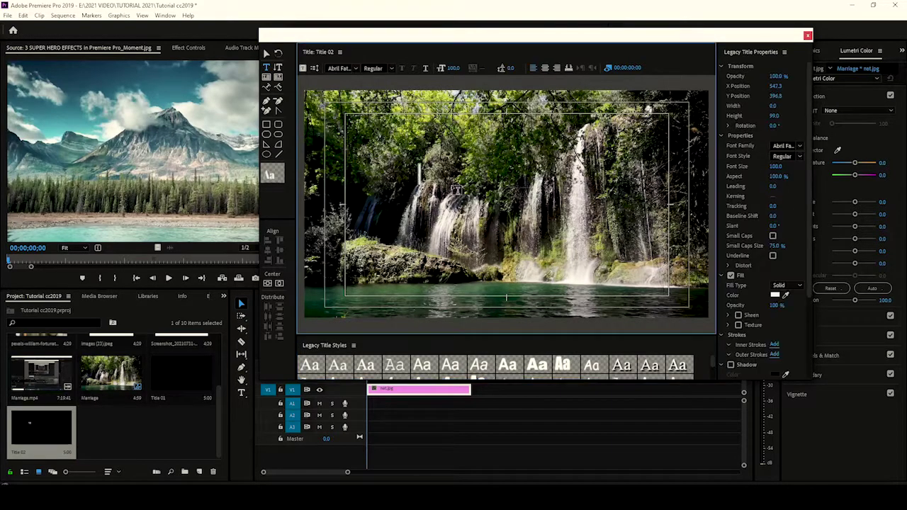
pyautogui.write('YPUTUBR')
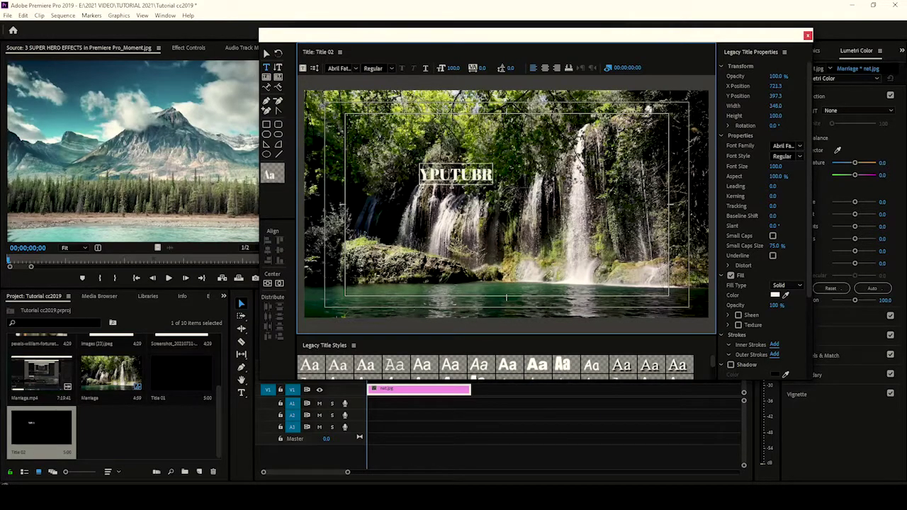
pyautogui.press('BackSpace')
pyautogui.write('E TH')
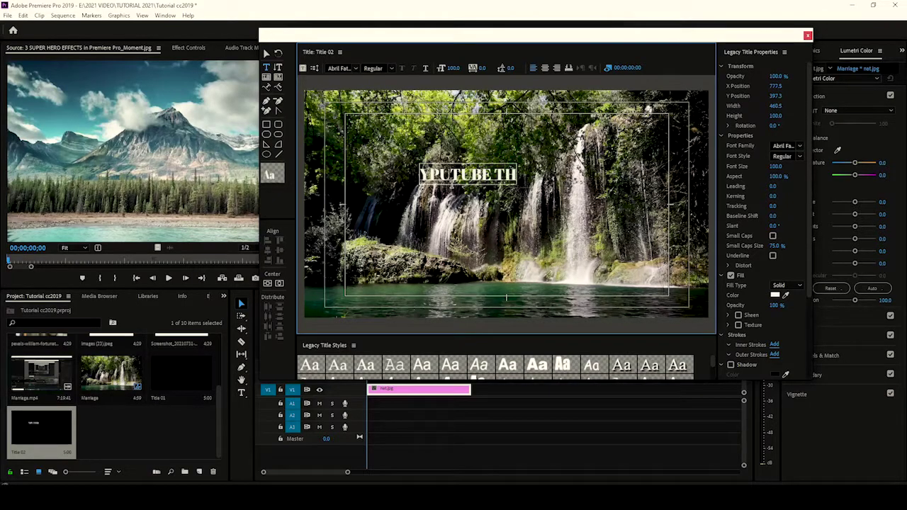
pyautogui.write('UMBNAIL')
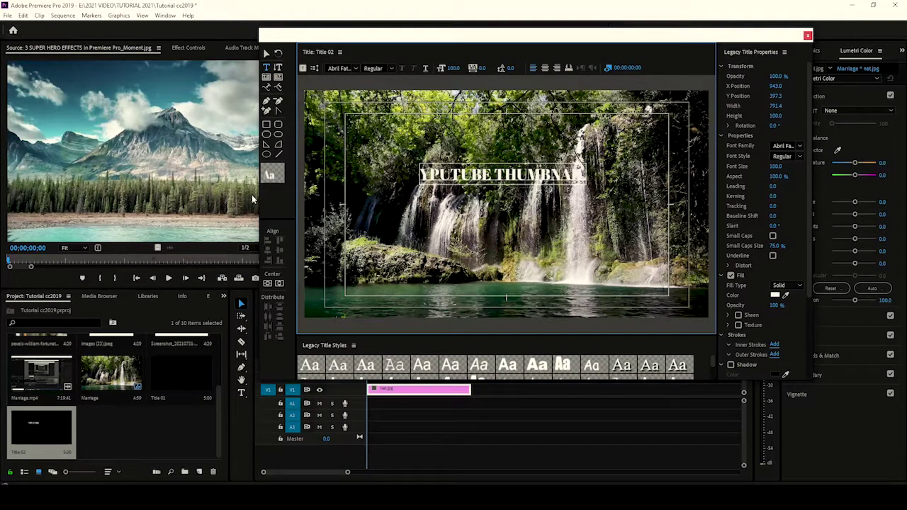
# Scale the title text up to a font size of about 178 so it spans most of the safe-area width
pyautogui.click(266, 53)
pyautogui.click(494, 190)
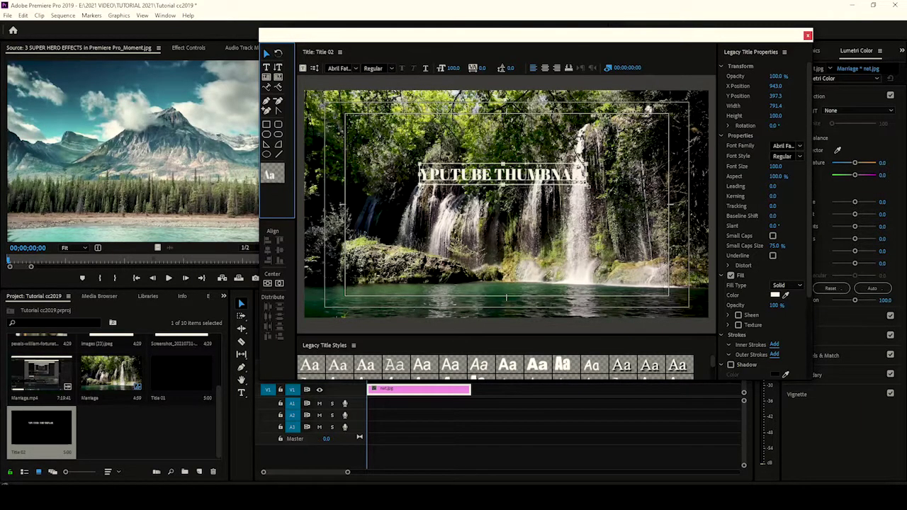
pyautogui.moveTo(586, 183); pyautogui.dragTo(645, 190)
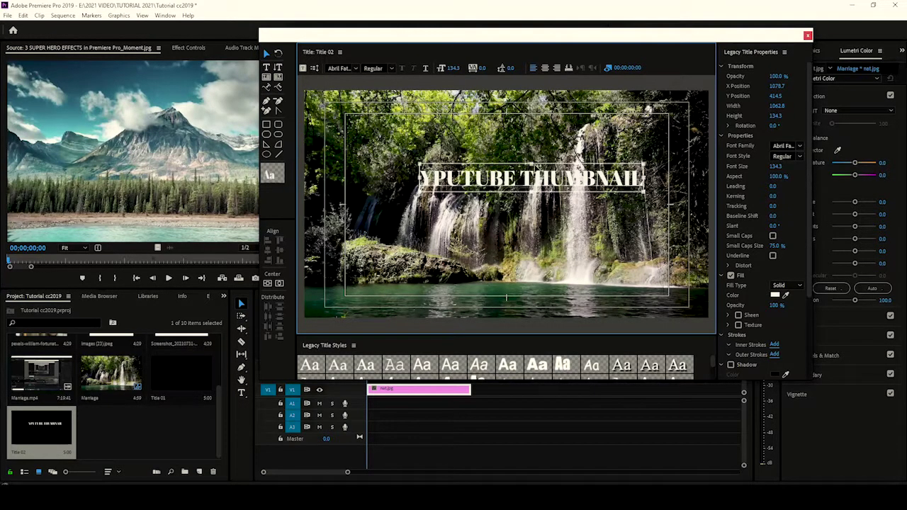
pyautogui.moveTo(532, 166); pyautogui.dragTo(532, 151)
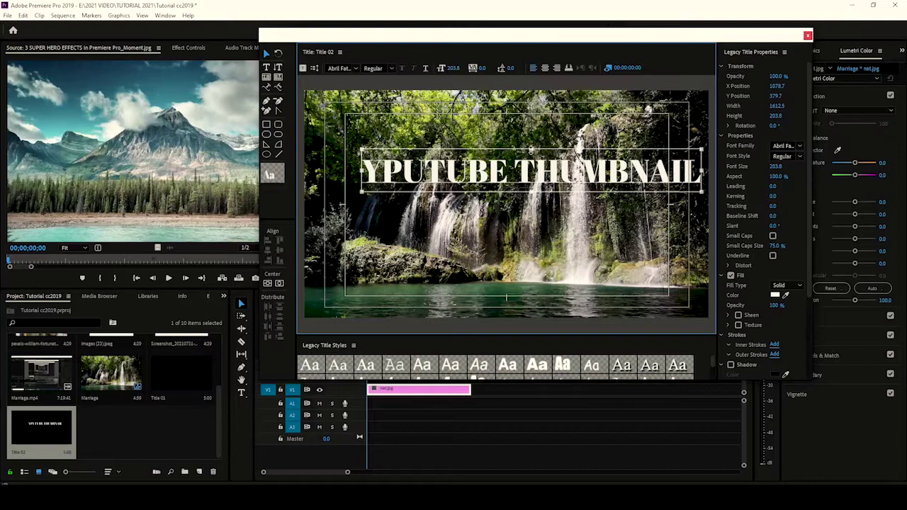
pyautogui.moveTo(701, 170); pyautogui.dragTo(659, 170)
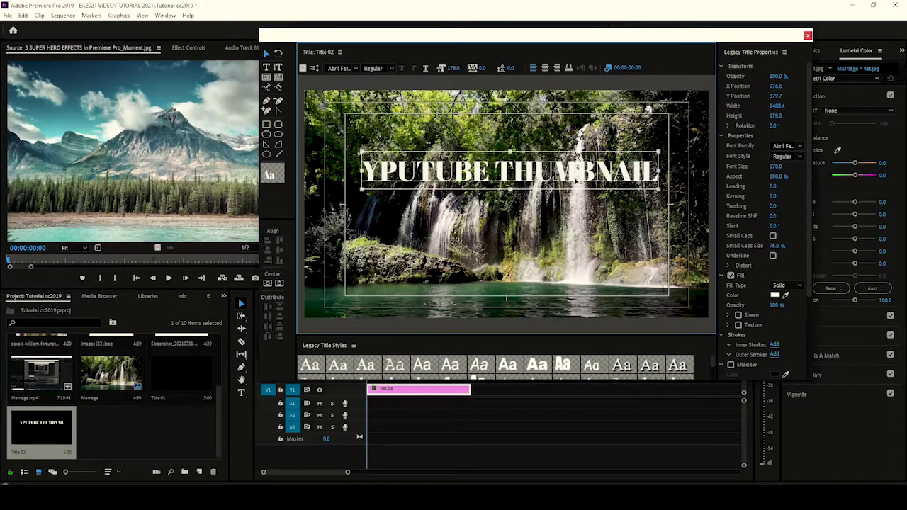
# Correct the first word of the title so the text reads "YOUTUBE THUMBNAIL"
pyautogui.doubleClick(416, 175)
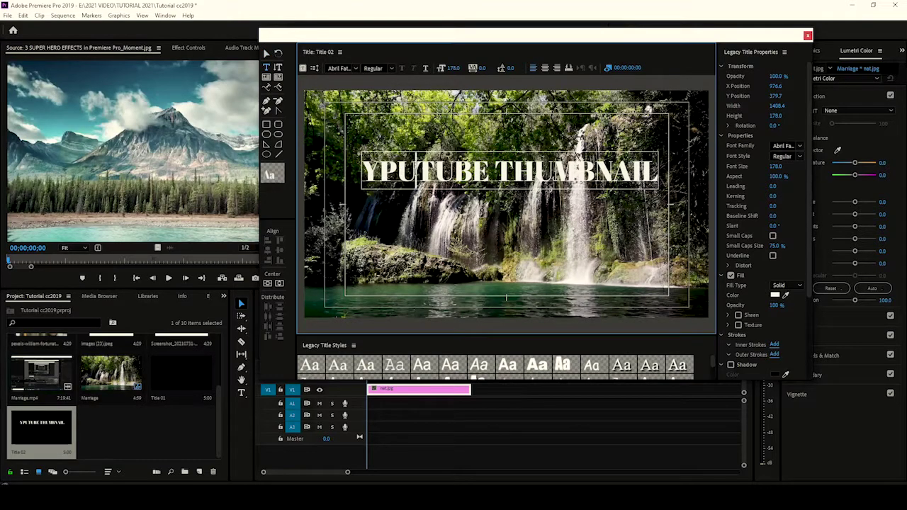
pyautogui.press('BackSpace')
pyautogui.press('BackSpace')
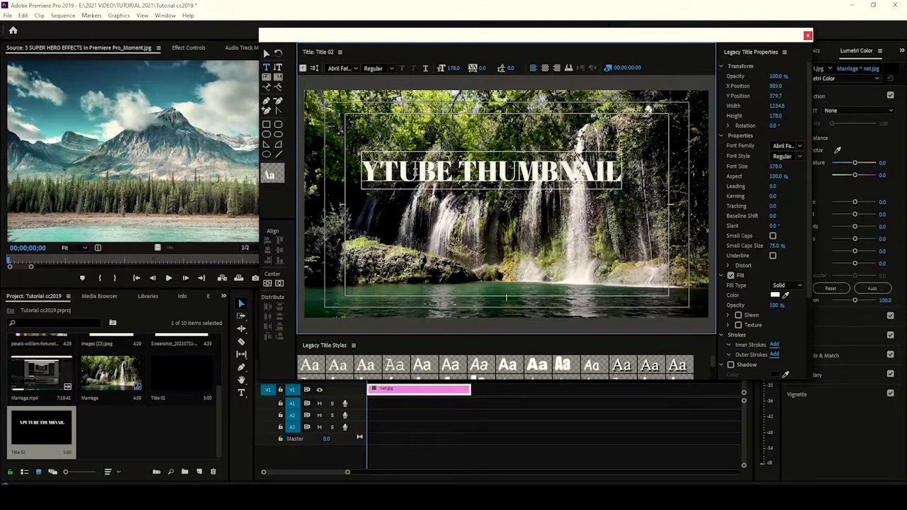
pyautogui.write('OU')
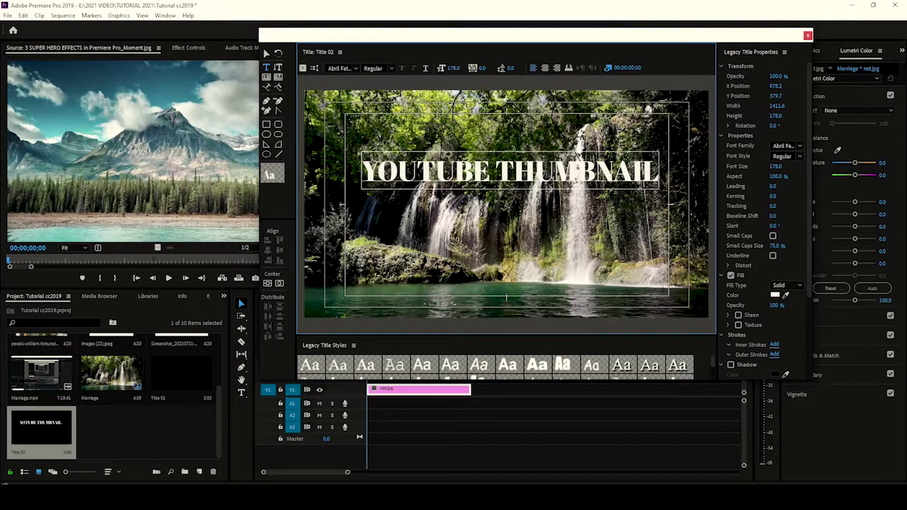
# Set the title text's font size to 165
pyautogui.click(265, 54)
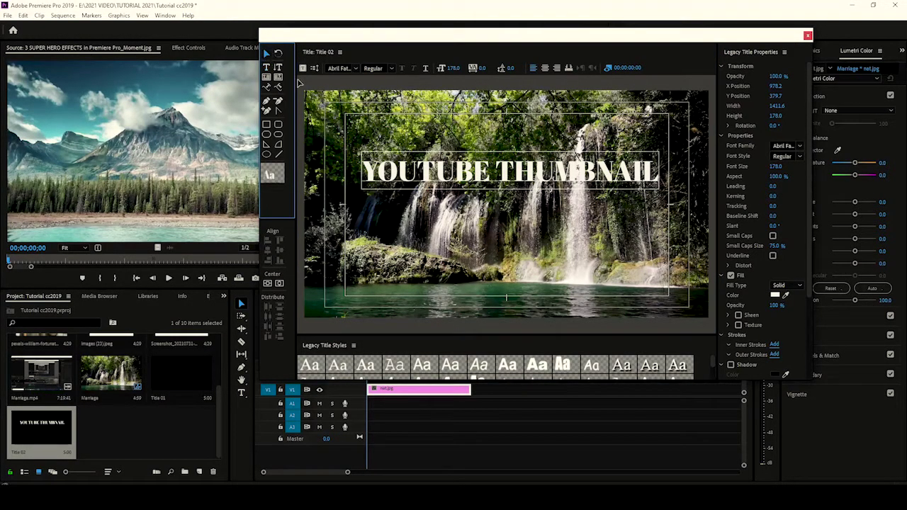
pyautogui.click(775, 166)
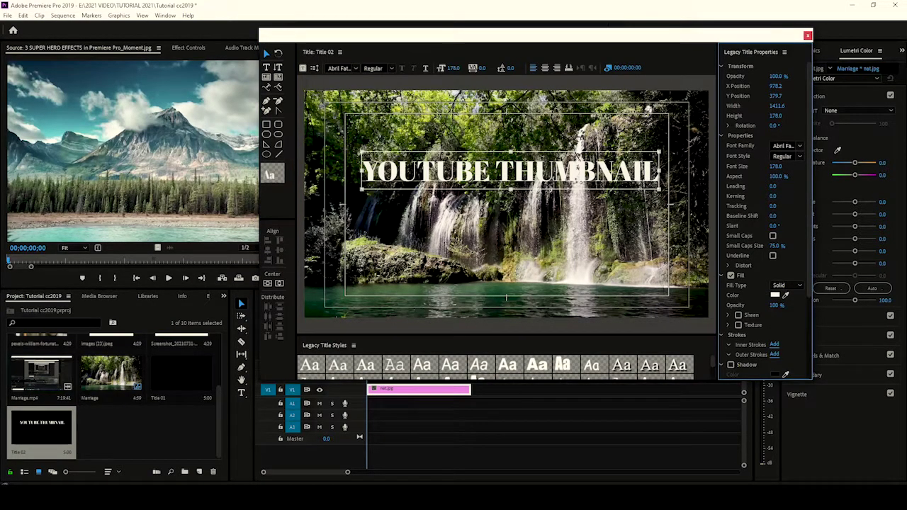
pyautogui.moveTo(776, 167); pyautogui.dragTo(767, 167)
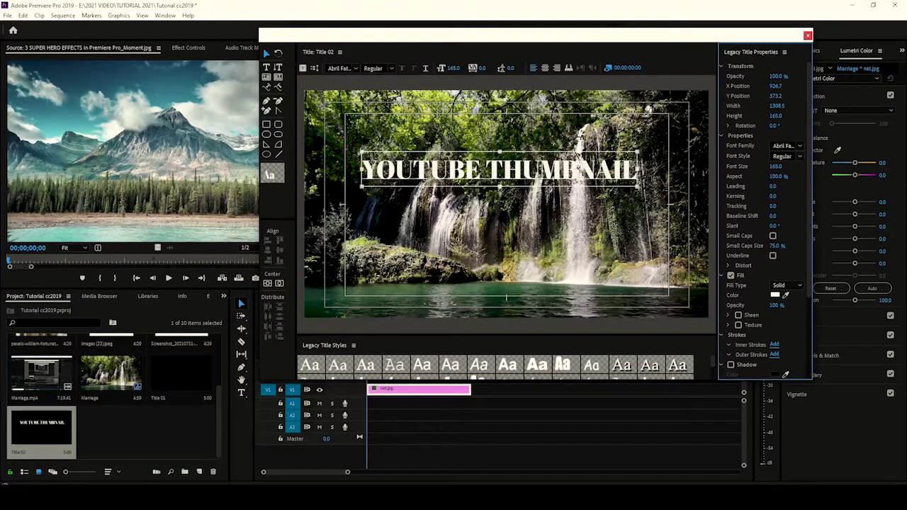
# Change the title text's font family to Gotham Ultra
pyautogui.click(800, 156)
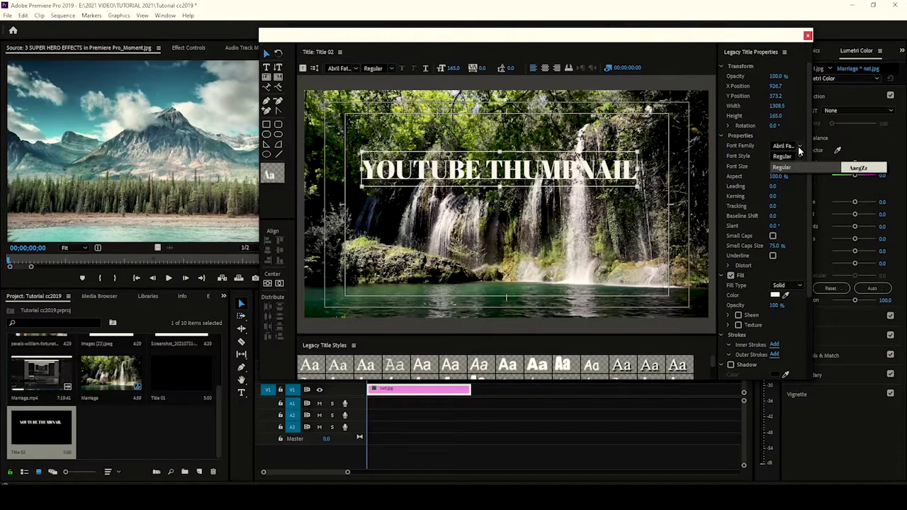
pyautogui.click(798, 145)
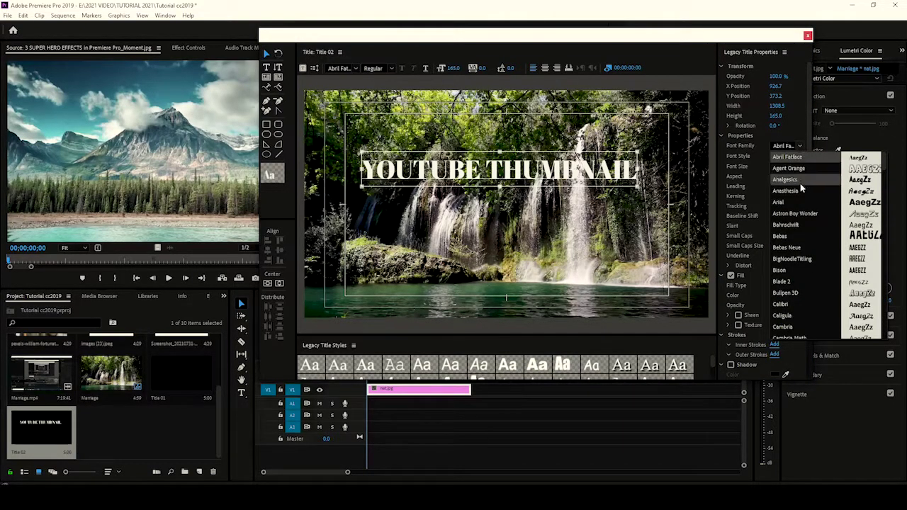
pyautogui.scroll(-2, 804, 233)
pyautogui.scroll(-15, 804, 232)
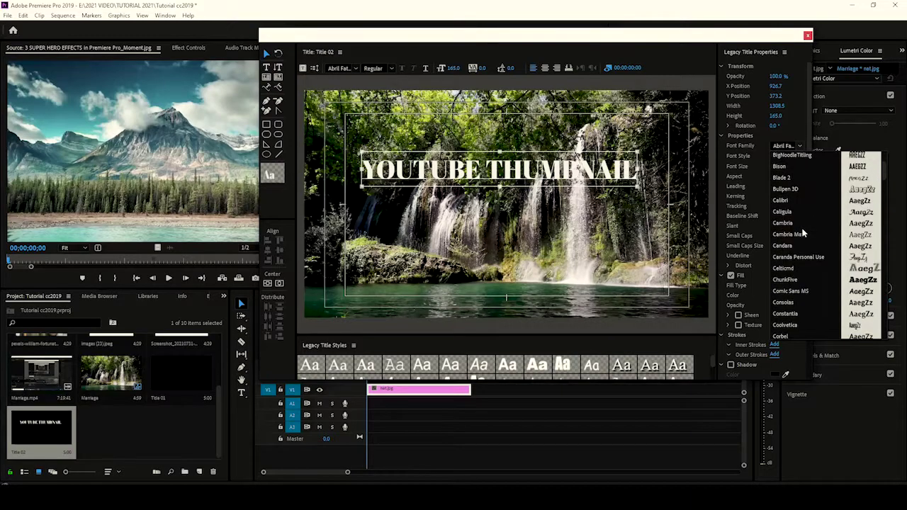
pyautogui.scroll(-10, 804, 233)
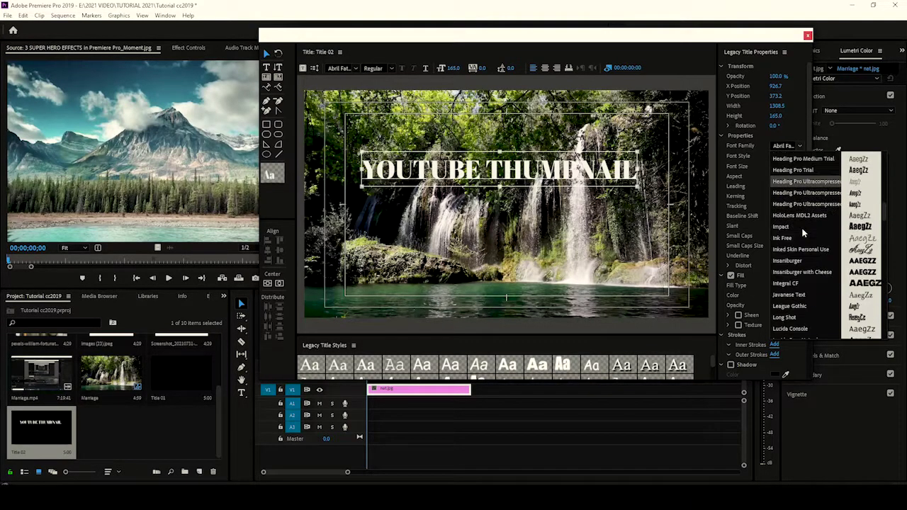
pyautogui.scroll(5, 804, 231)
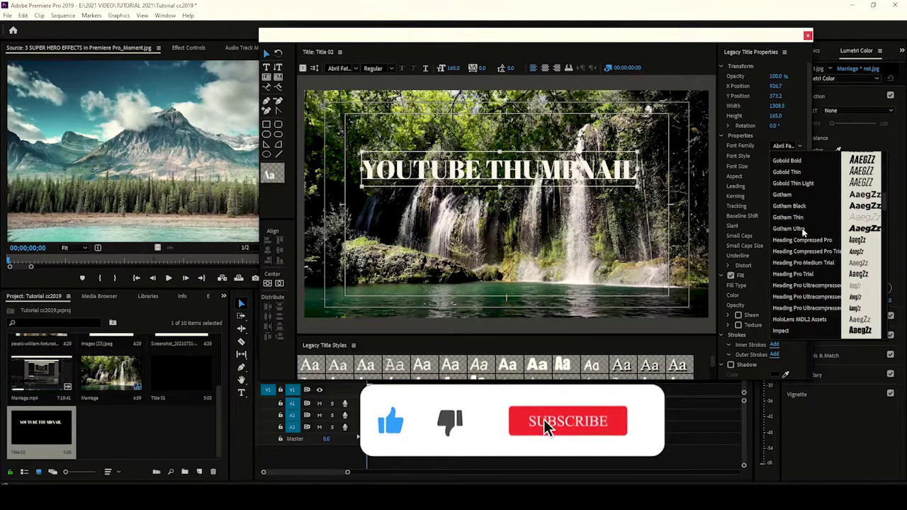
pyautogui.scroll(3, 803, 233)
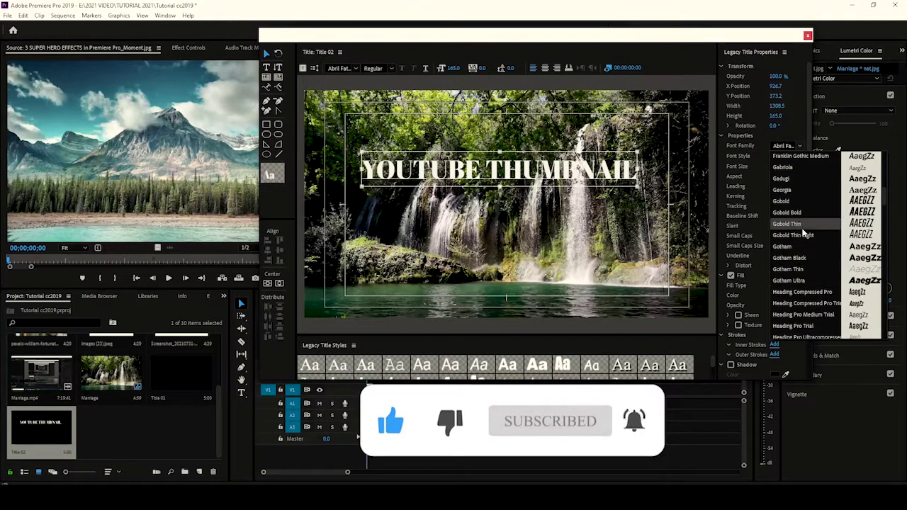
pyautogui.scroll(2, 803, 233)
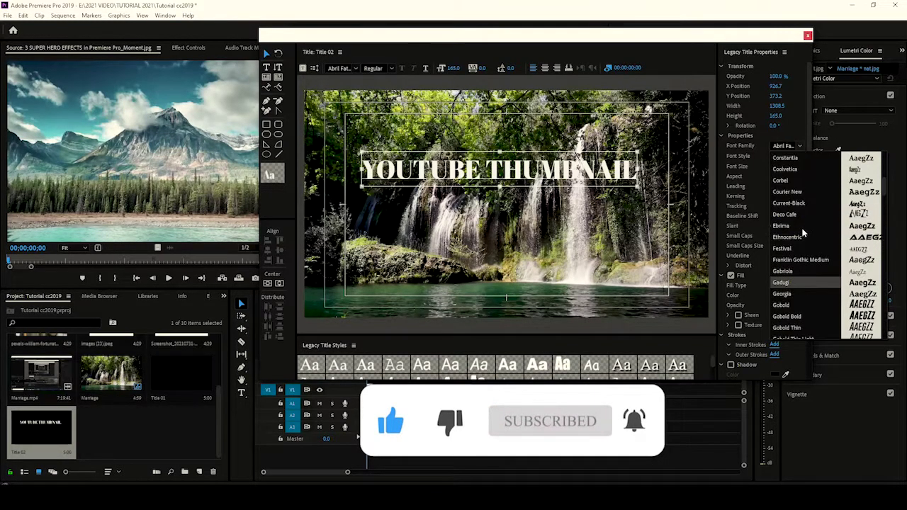
pyautogui.scroll(-2, 804, 232)
pyautogui.scroll(-1, 803, 233)
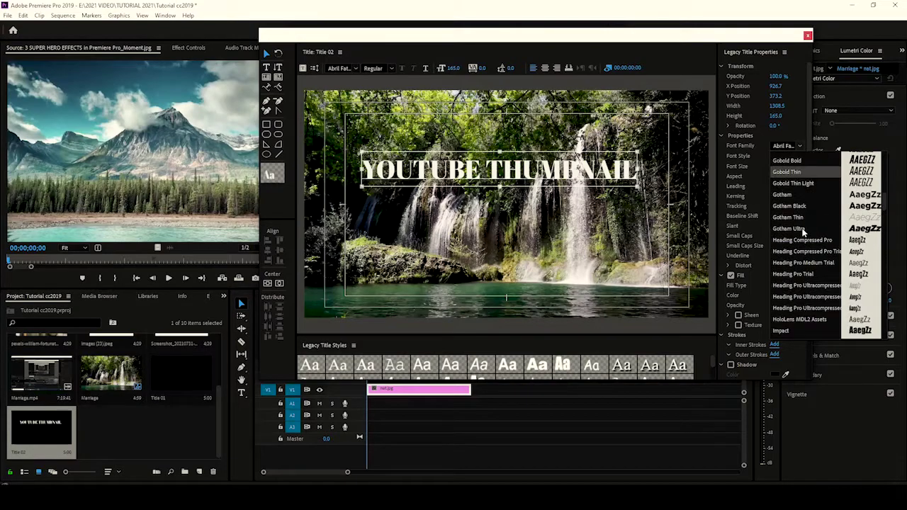
pyautogui.click(799, 230)
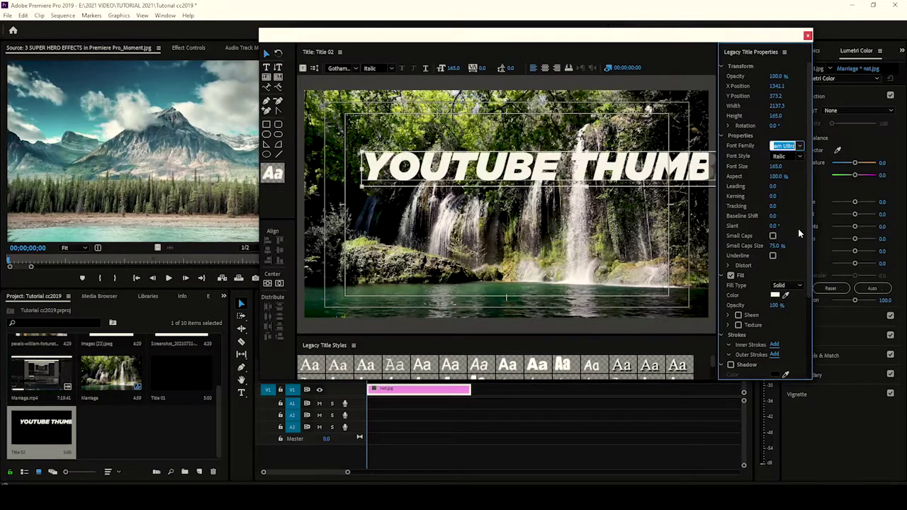
# Switch the title text to Gotham Bold and scale it down to a font size of about 124.5
pyautogui.click(799, 156)
pyautogui.click(796, 167)
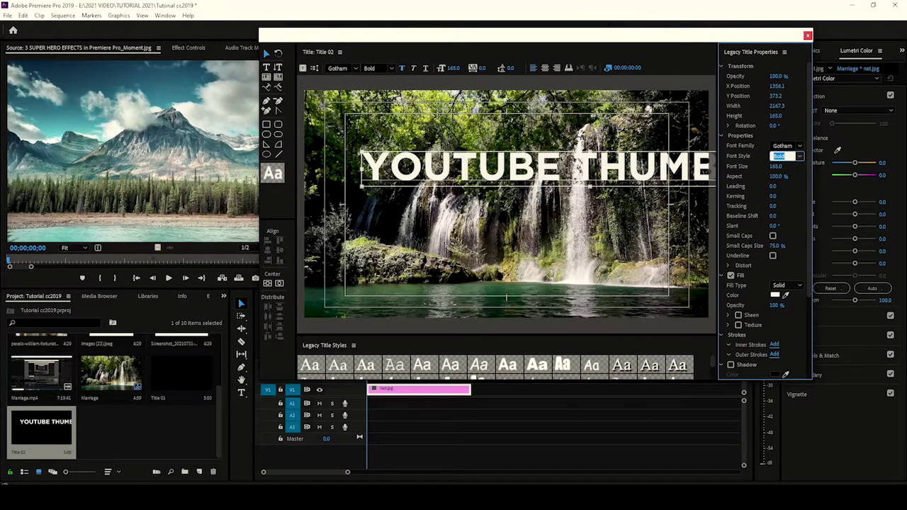
pyautogui.moveTo(363, 152); pyautogui.dragTo(474, 162)
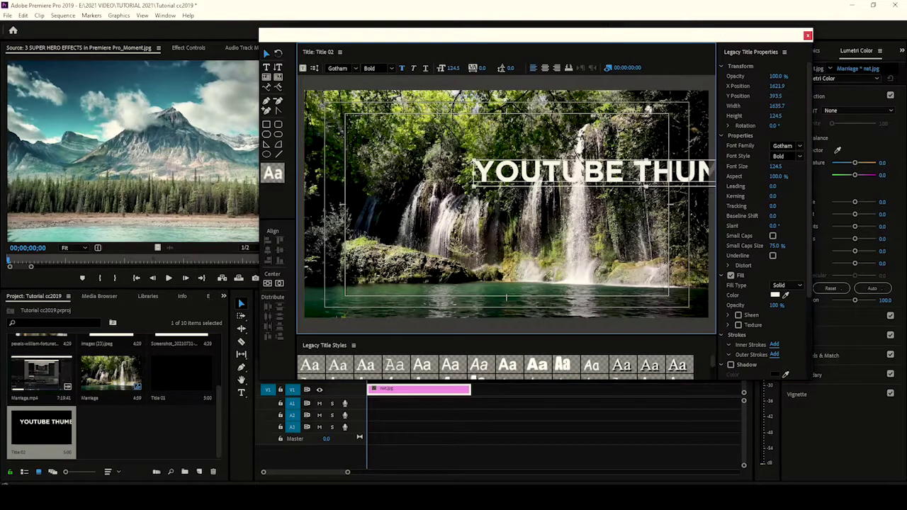
# Narrow the title text to about 88% aspect and center it horizontally in the upper half of the frame
pyautogui.moveTo(643, 186); pyautogui.dragTo(518, 189)
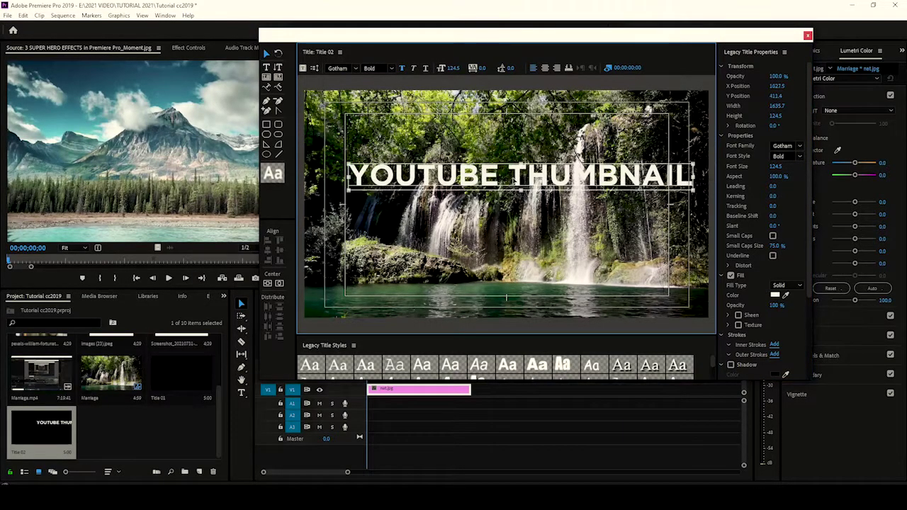
pyautogui.moveTo(694, 175); pyautogui.dragTo(652, 177)
pyautogui.moveTo(589, 179); pyautogui.dragTo(595, 179)
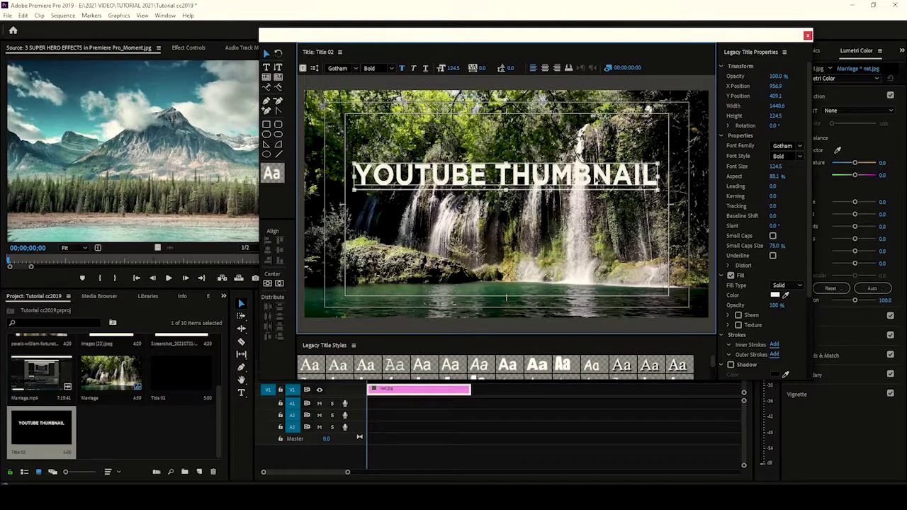
pyautogui.moveTo(598, 181); pyautogui.dragTo(604, 181)
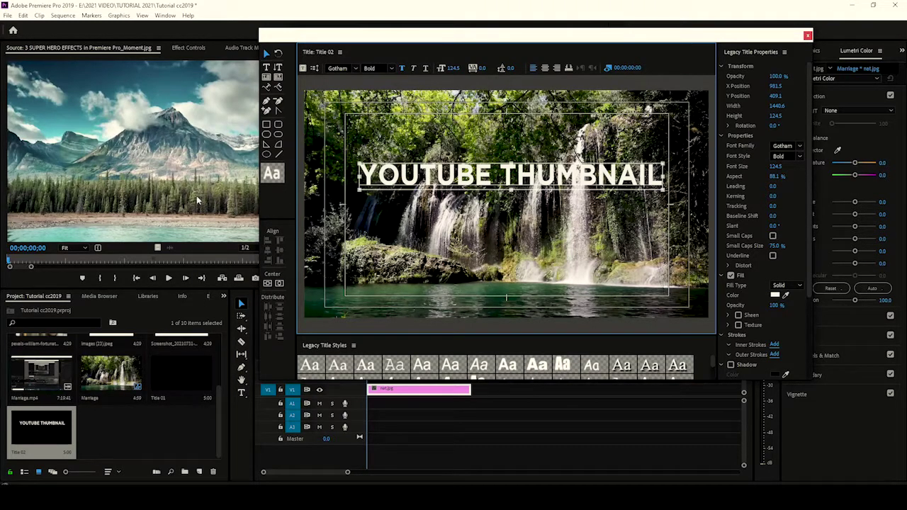
# Add a second text line reading "LEGACY TITLE" below the "YOUTUBE THUMBNAIL" text
pyautogui.click(267, 67)
pyautogui.click(452, 235)
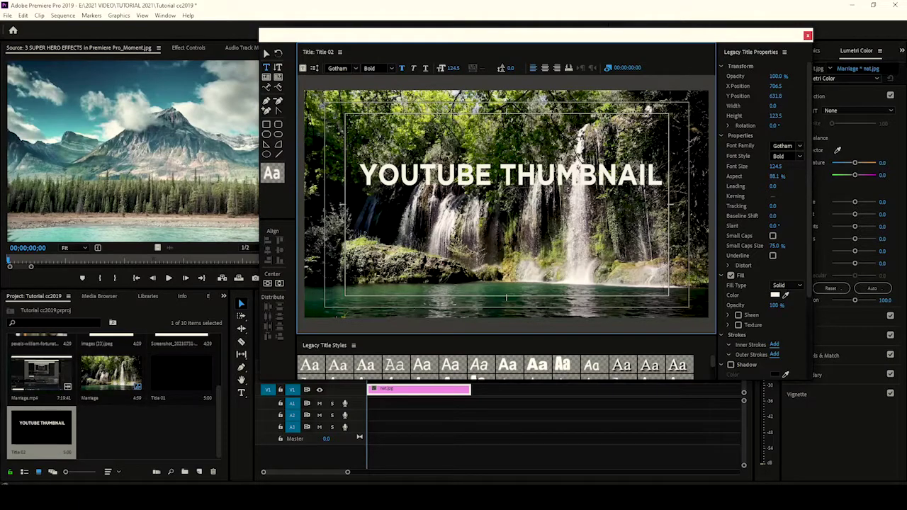
pyautogui.write('LE')
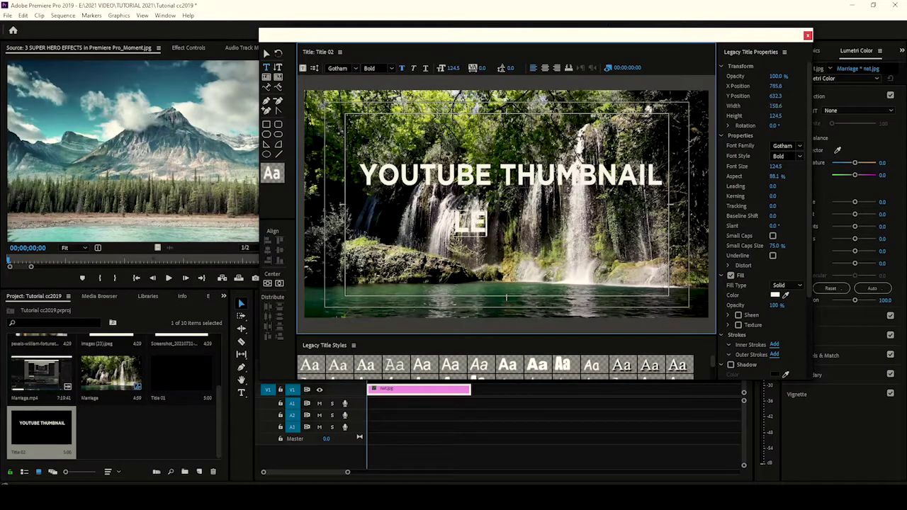
pyautogui.write('GAC')
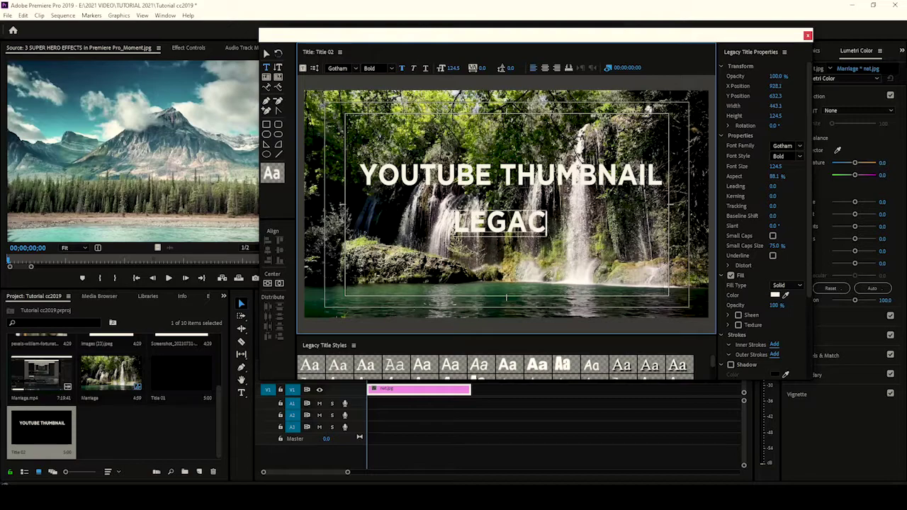
pyautogui.write('Y T')
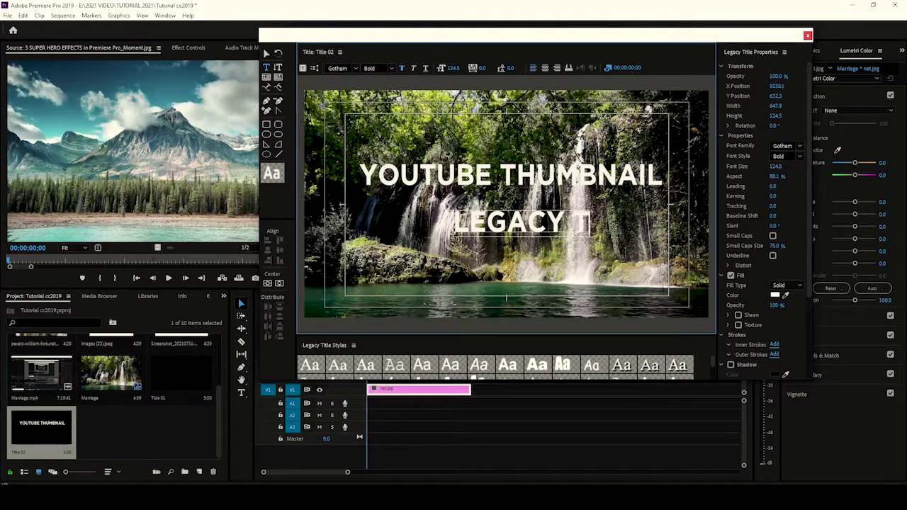
pyautogui.write('ITLE')
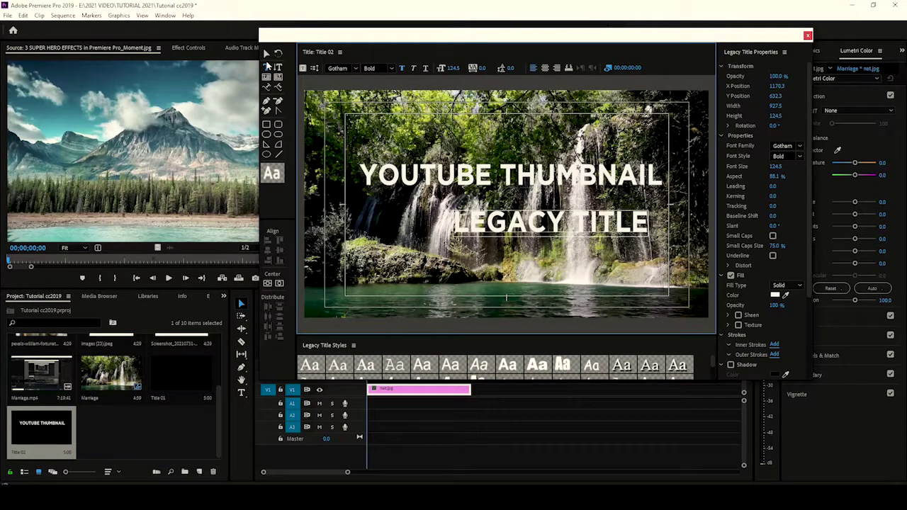
# Move the "LEGACY TITLE" line closer beneath the main title and scale it down to a font size of about 104
pyautogui.click(266, 54)
pyautogui.moveTo(585, 225); pyautogui.dragTo(557, 218)
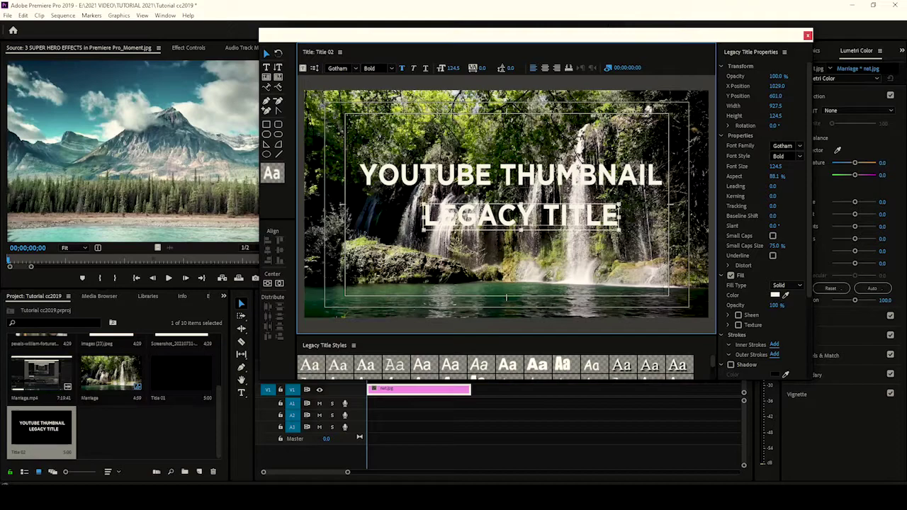
pyautogui.moveTo(621, 203); pyautogui.dragTo(588, 208)
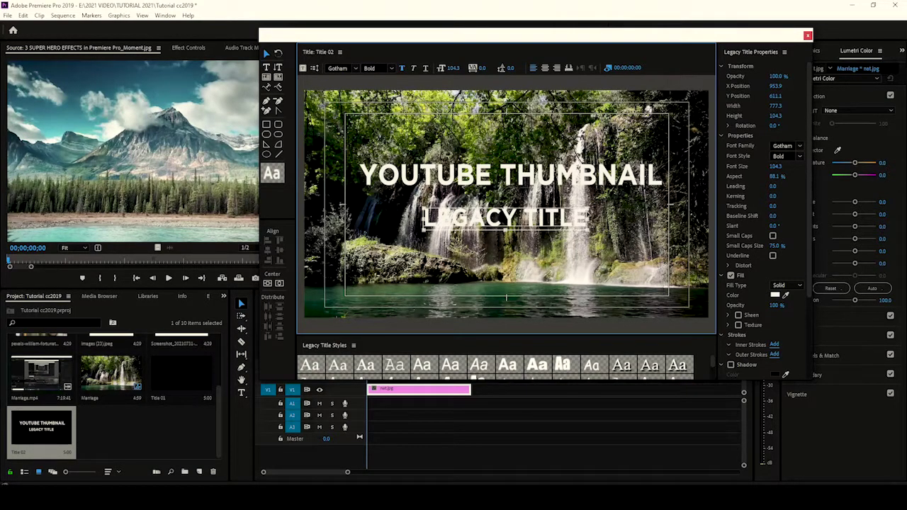
# Change the fill color of only the word "YOUTUBE" in the main title to a saturated red
pyautogui.click(495, 184)
pyautogui.doubleClick(494, 184)
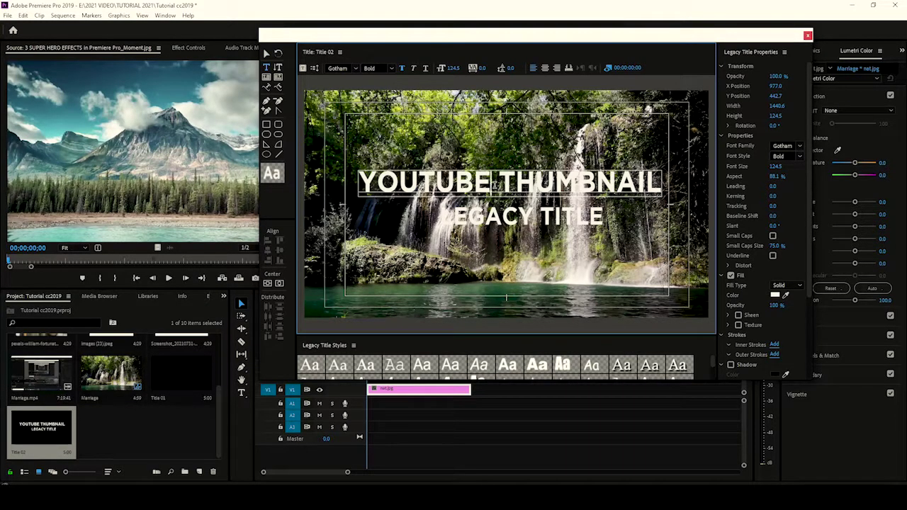
pyautogui.moveTo(491, 184); pyautogui.dragTo(361, 183)
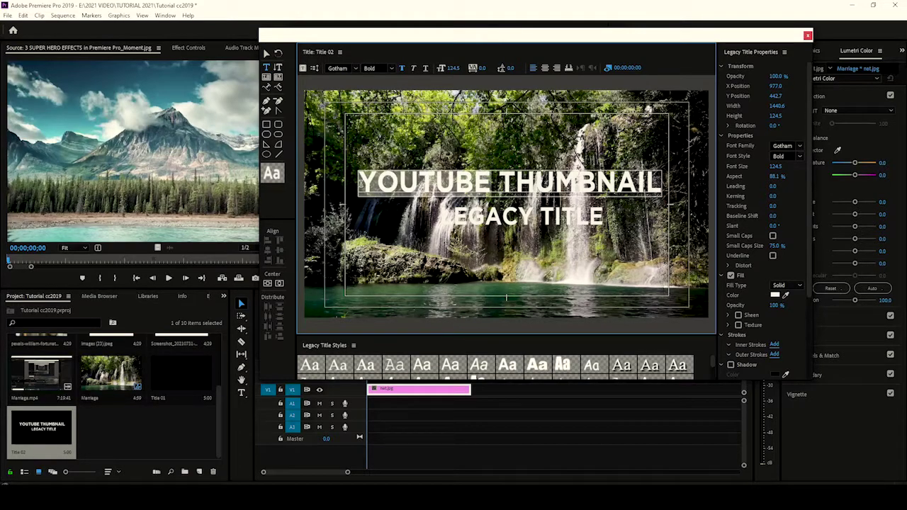
pyautogui.click(774, 297)
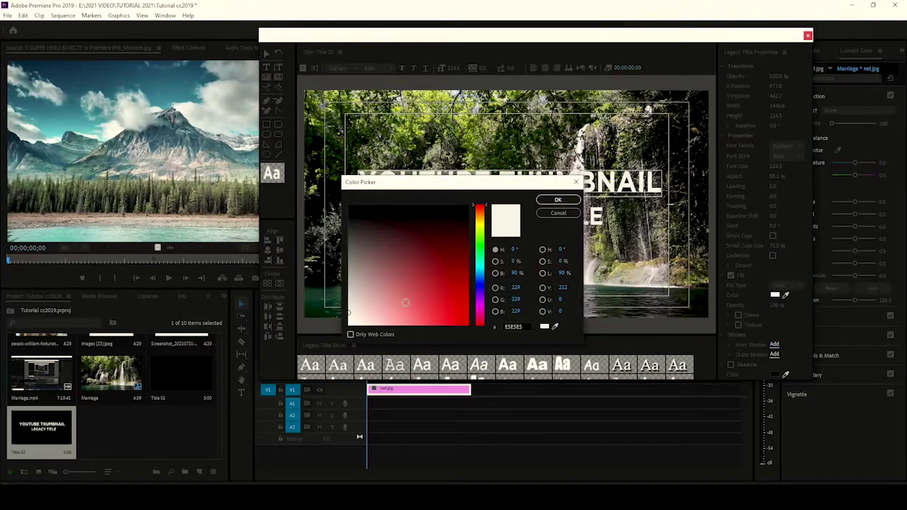
pyautogui.moveTo(461, 322); pyautogui.dragTo(461, 326)
pyautogui.click(557, 199)
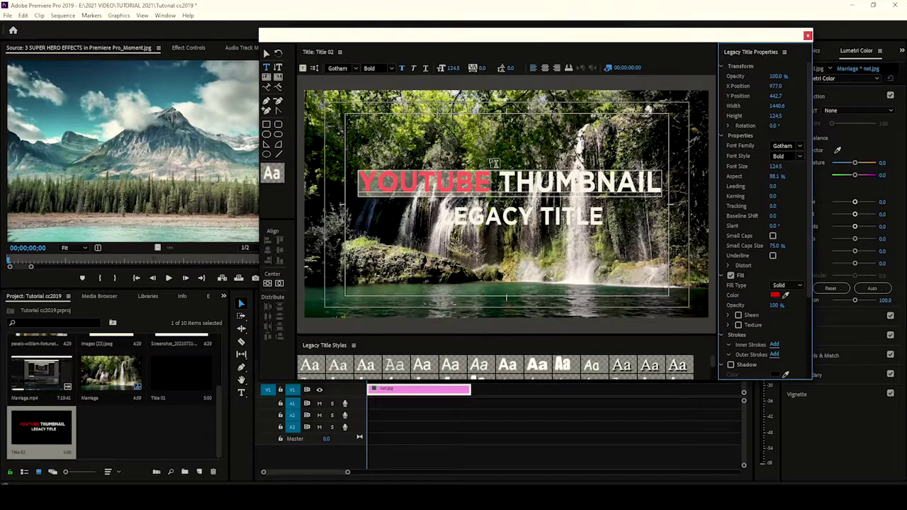
pyautogui.click(556, 259)
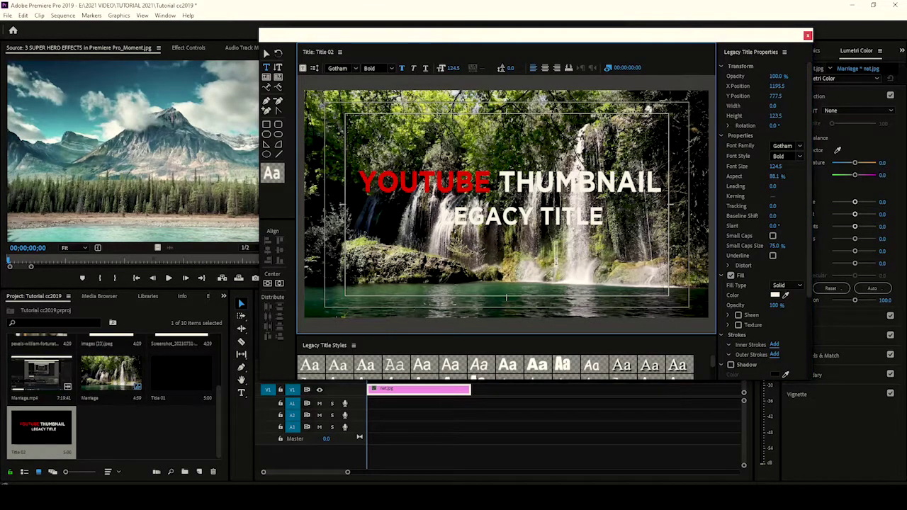
# Change the font family of the "LEGACY TITLE" line to Integral CF
pyautogui.click(266, 53)
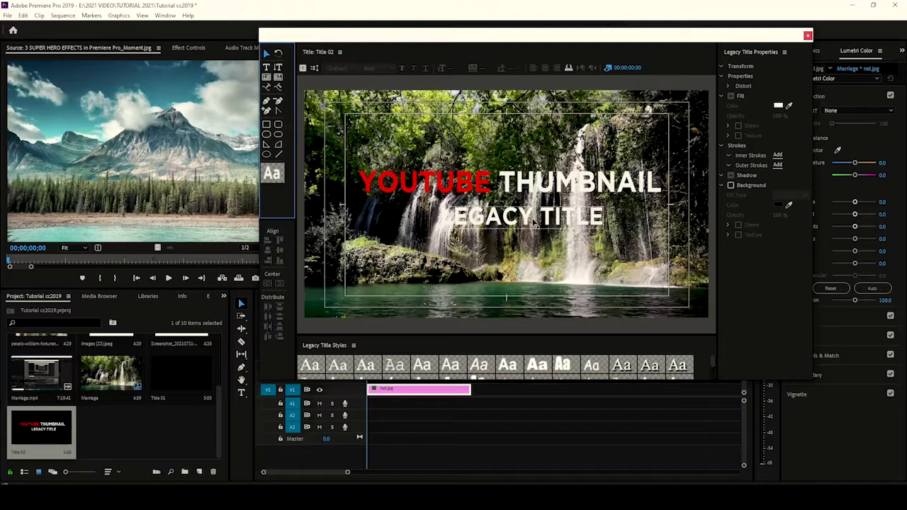
pyautogui.click(533, 221)
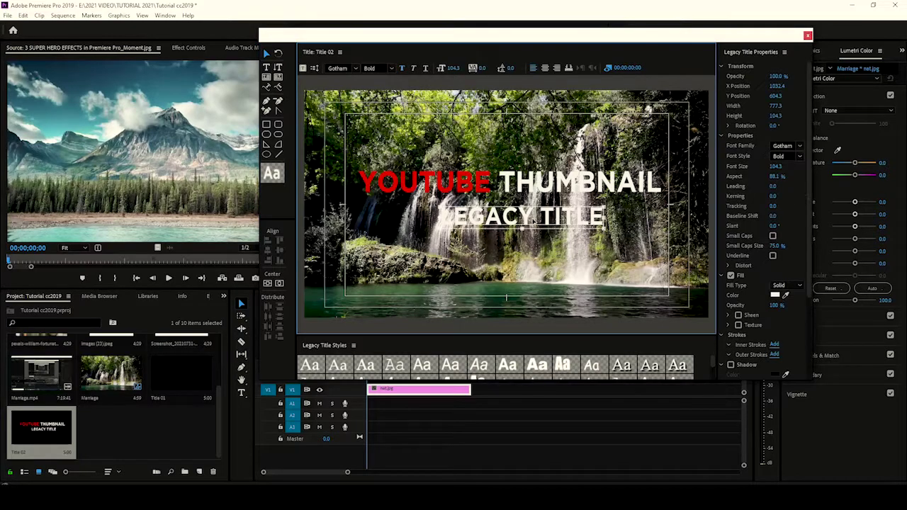
pyautogui.click(799, 155)
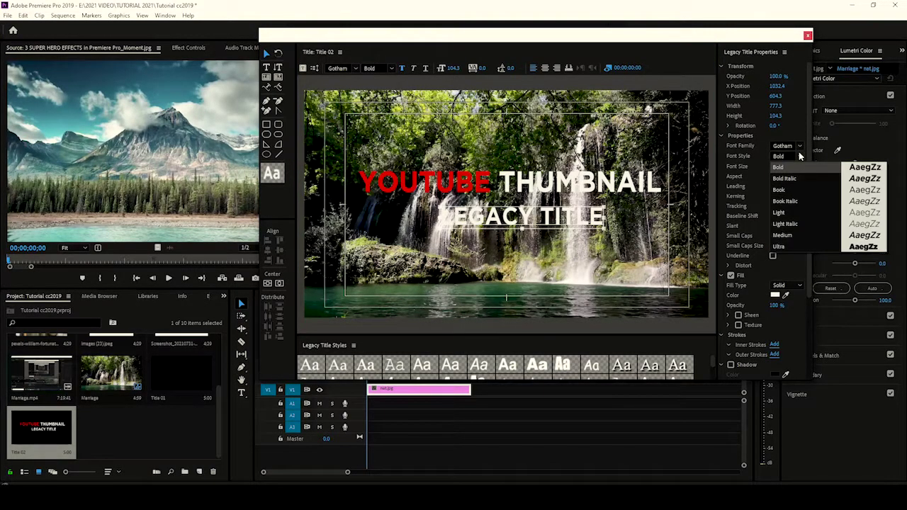
pyautogui.click(798, 146)
pyautogui.scroll(-2, 803, 296)
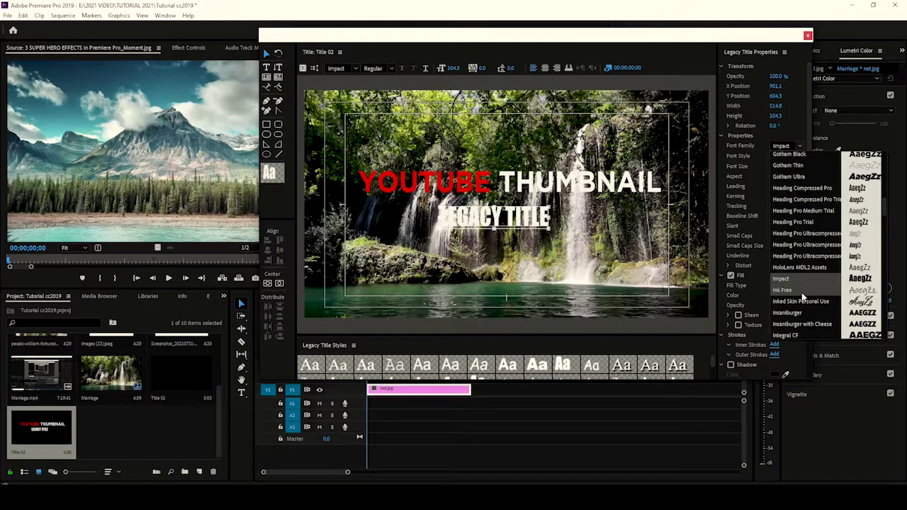
pyautogui.scroll(-2, 803, 297)
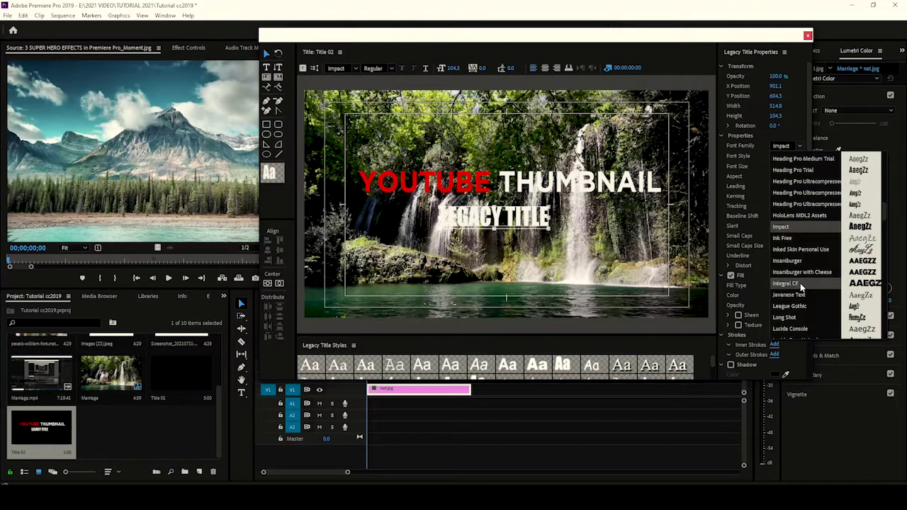
pyautogui.click(803, 283)
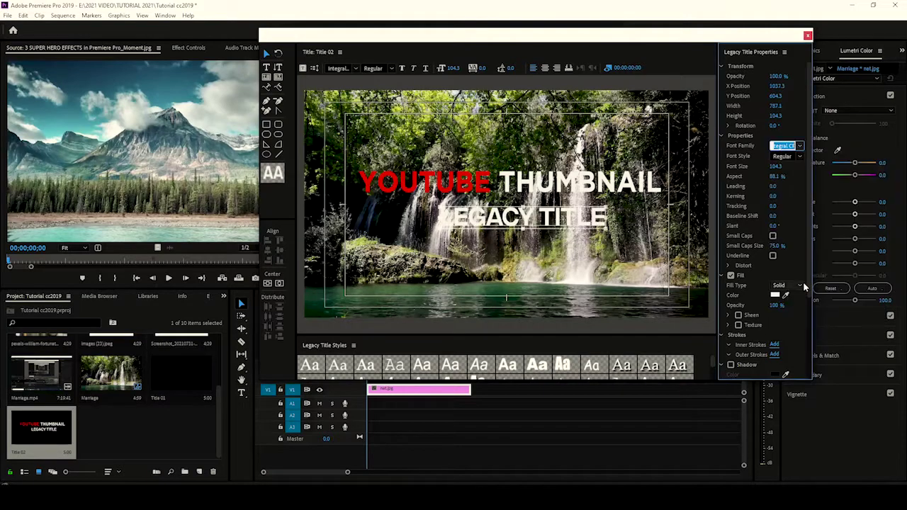